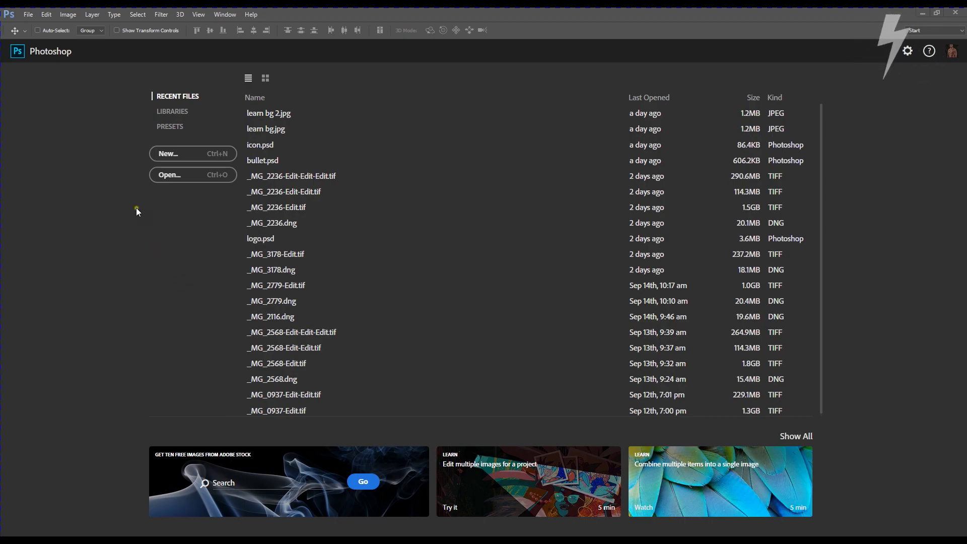
Create a document named 'Layers': 1920×1280 px, 300 ppi, RGB 32 bit, white background.
left_click(168, 154)
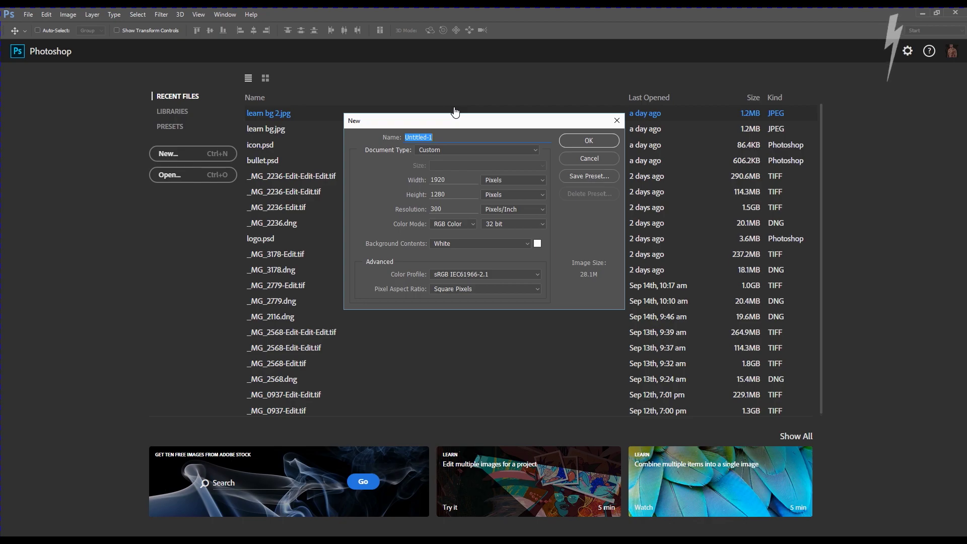
type("Layers")
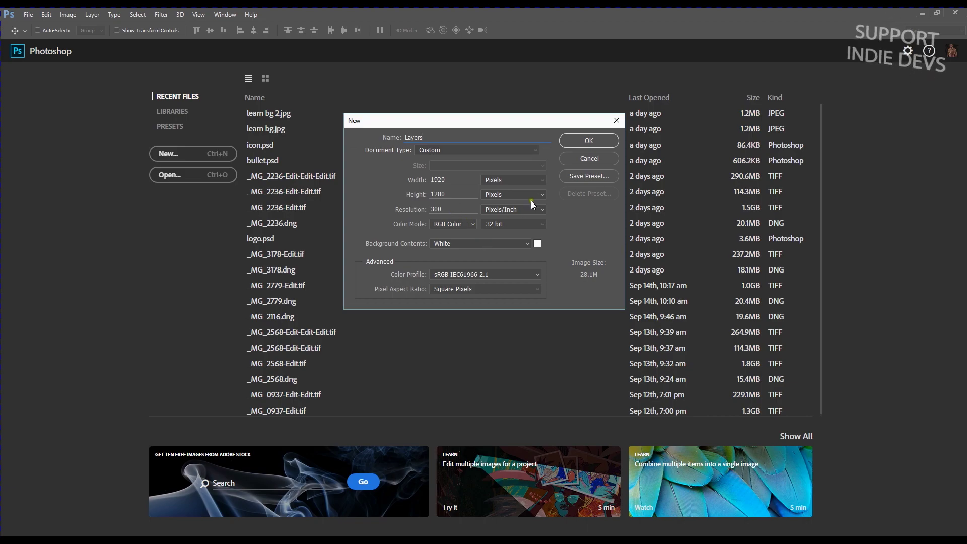
left_click(587, 142)
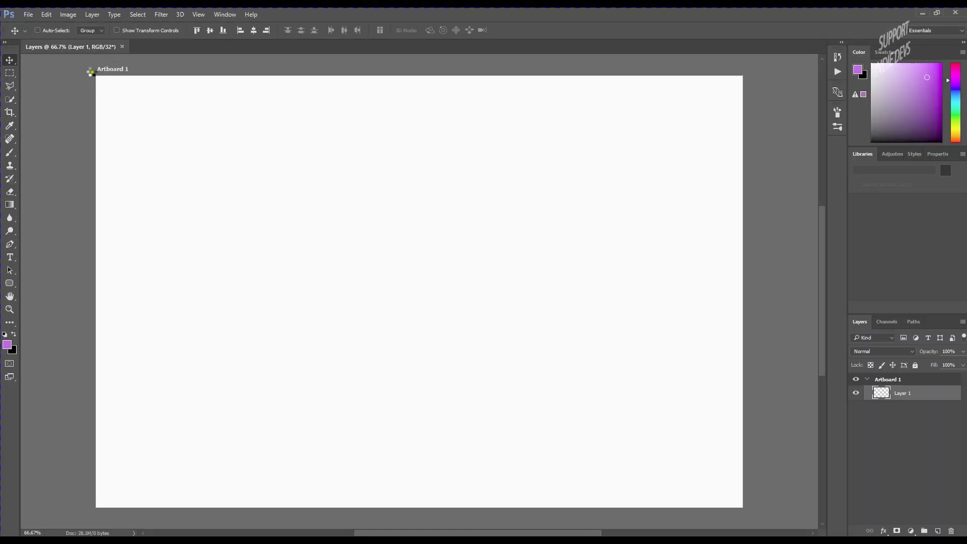
Ungroup Artboard 1 so only Layer 1 remains on a transparent canvas.
right_click(917, 384)
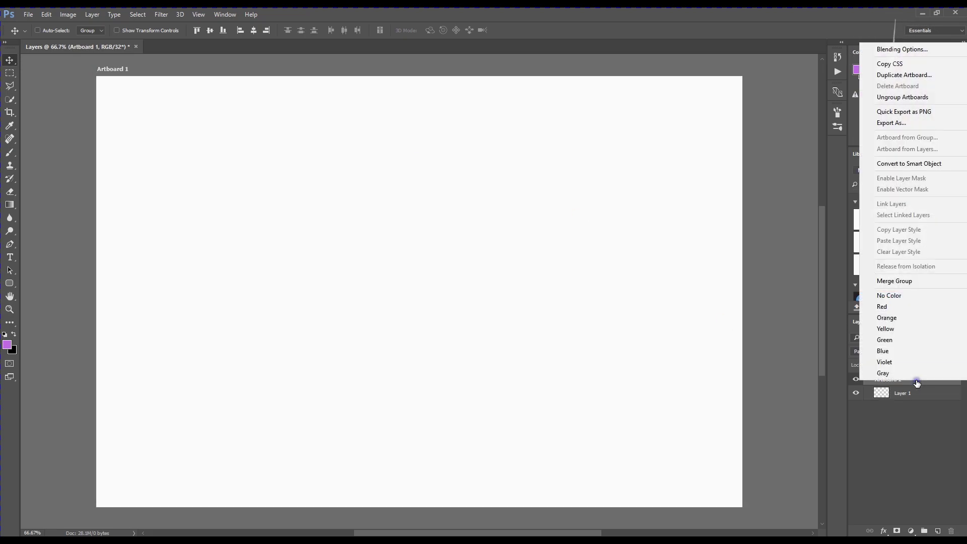
left_click(923, 98)
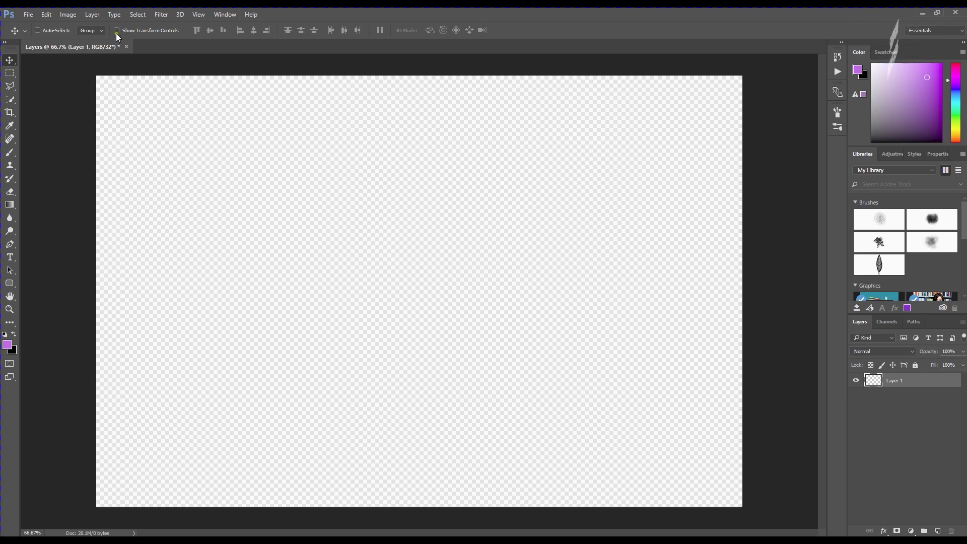
Add a new empty layer above Layer 1 and rename it 'Blob'.
left_click(93, 15)
mouse_move(133, 26)
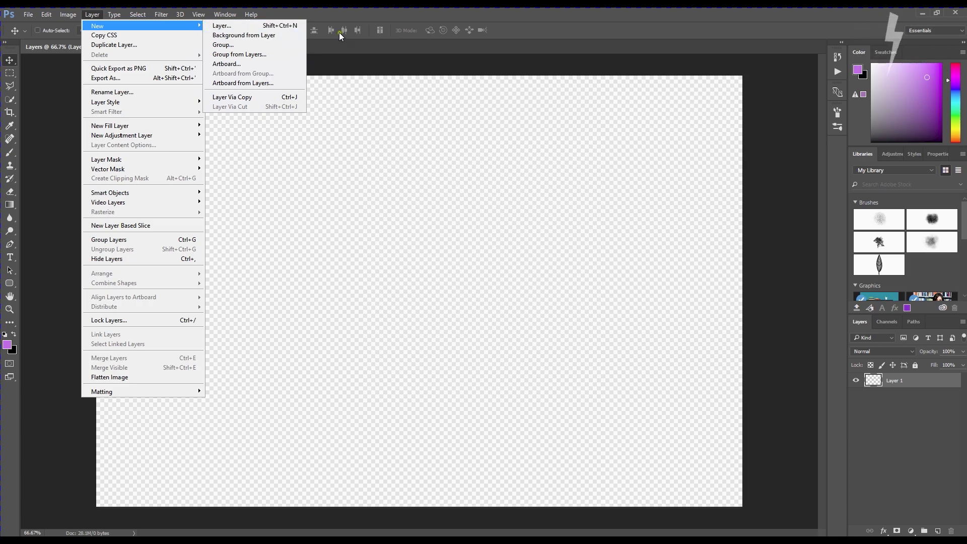
left_click(934, 472)
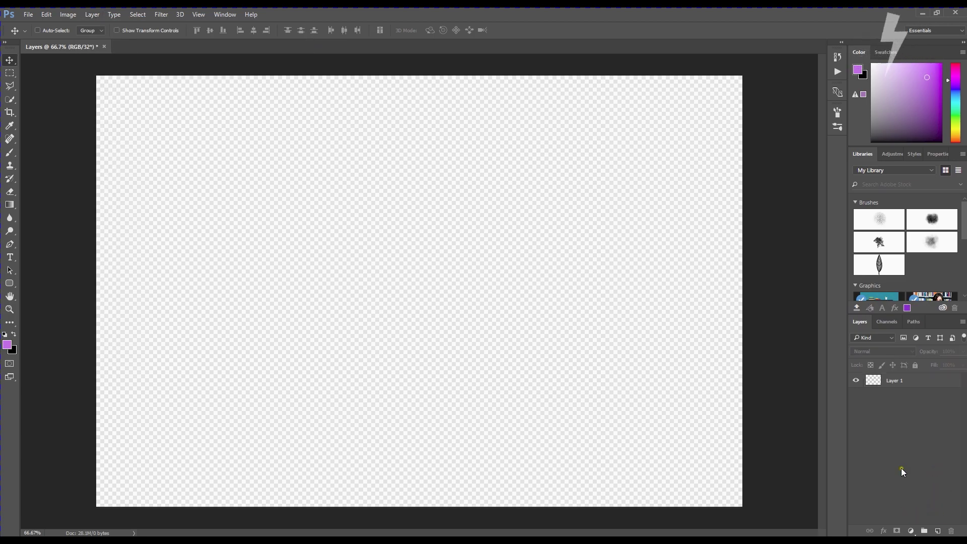
left_click(936, 531)
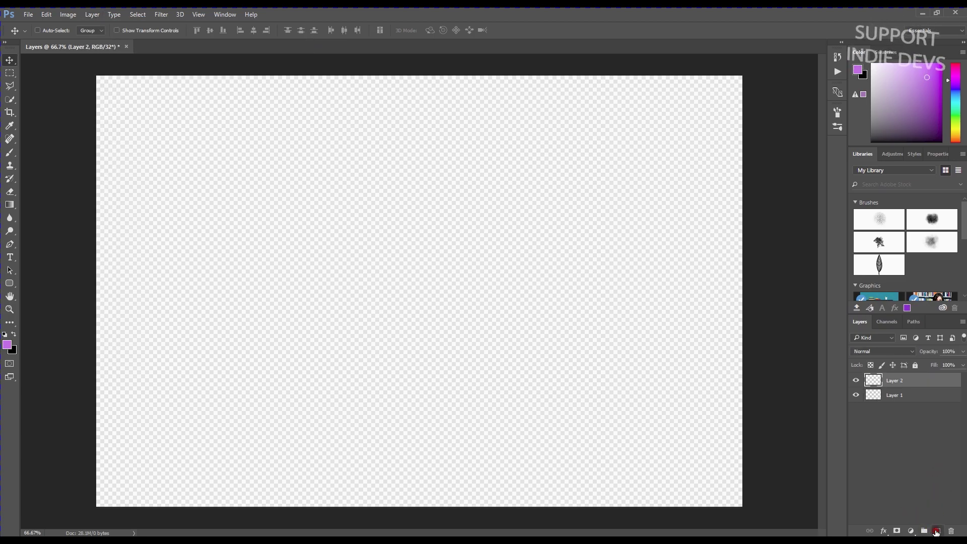
double_click(897, 381)
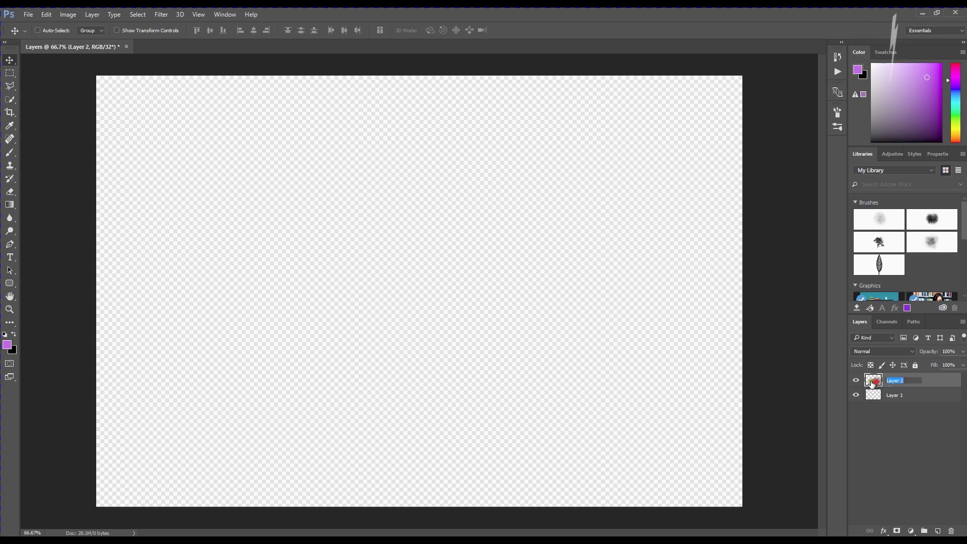
type("Blob")
key("Return")
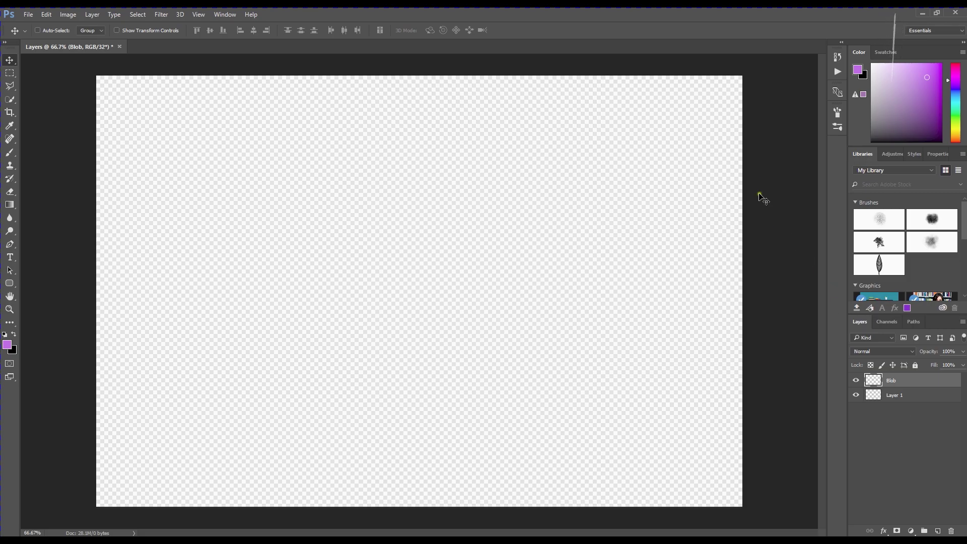
Select Layer 1 and load the Black, White preset in the Gradient tool.
left_click(908, 398)
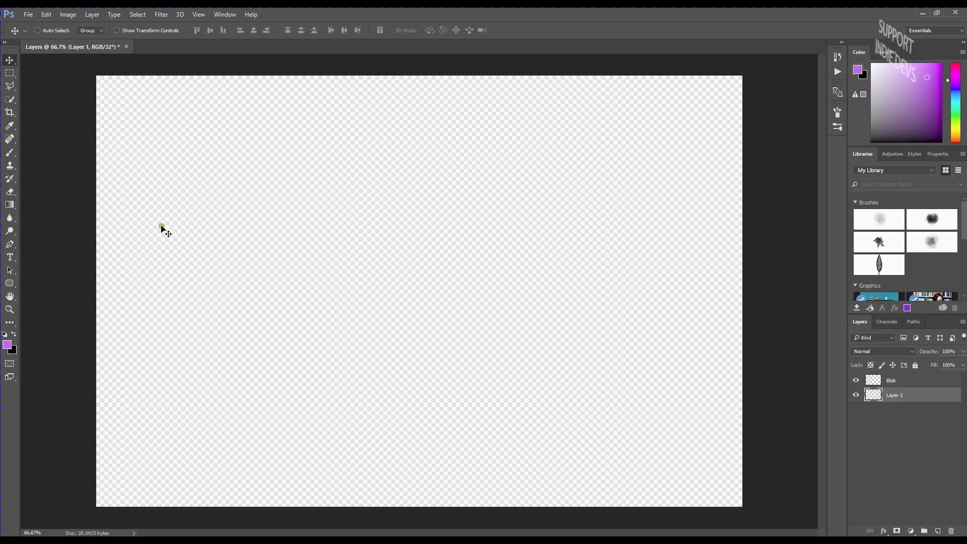
left_click(9, 205)
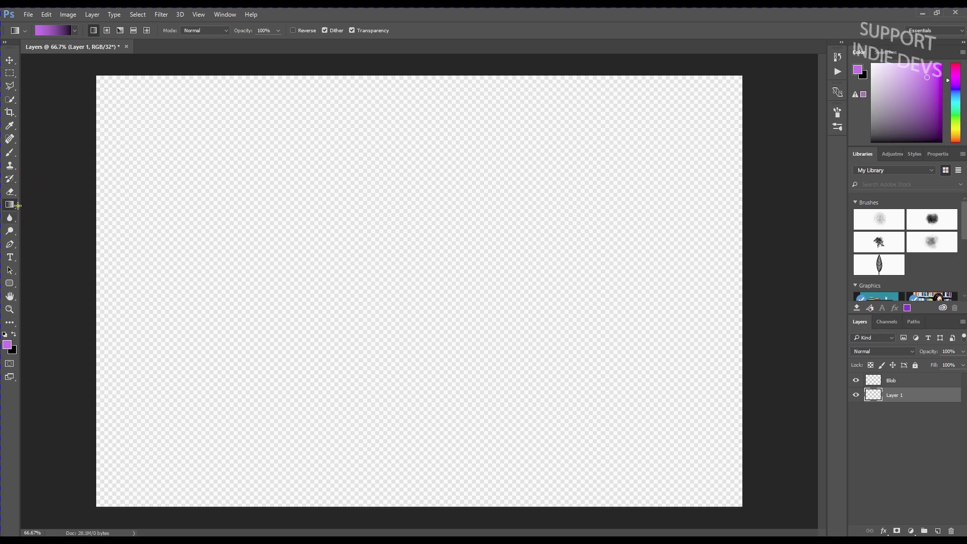
left_click(55, 31)
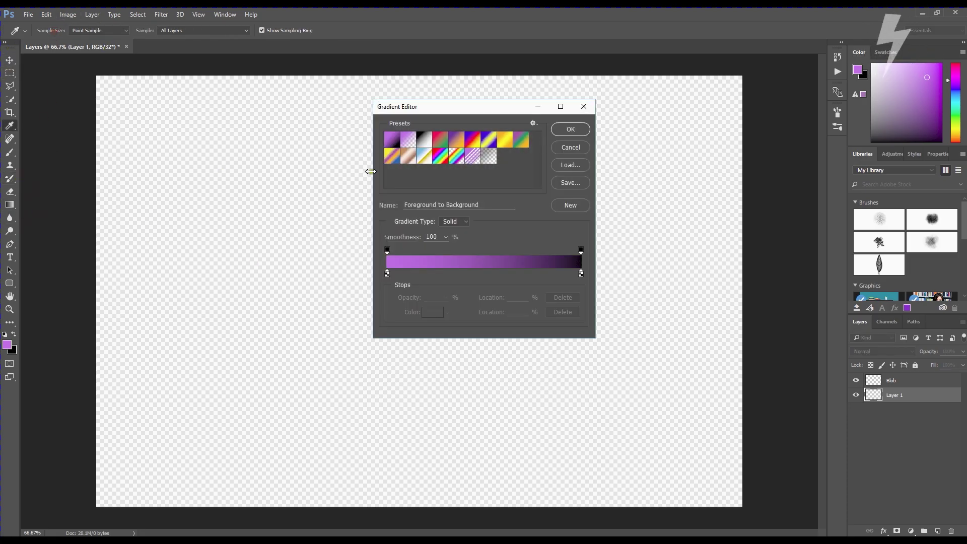
left_click(426, 140)
left_click(571, 130)
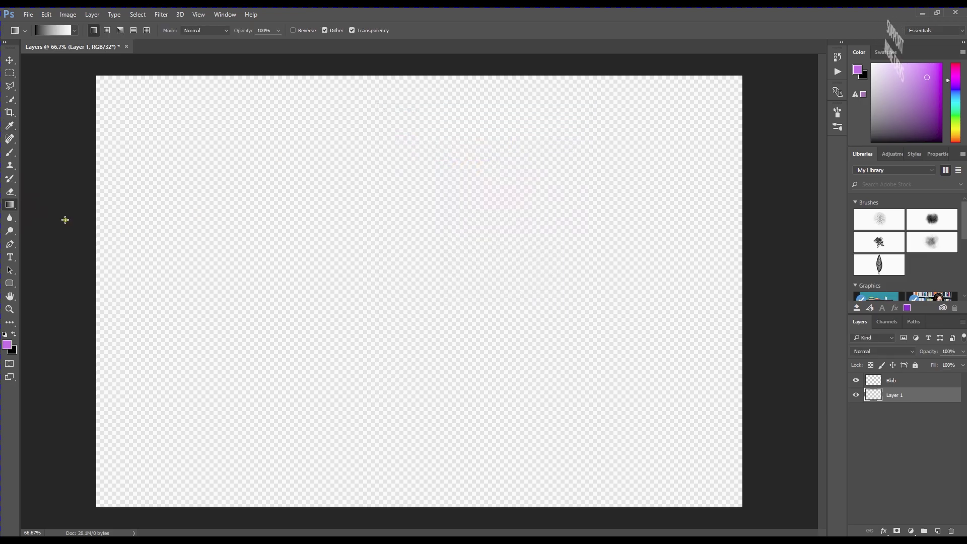
Switch briefly to the Paint Bucket, return to Gradient and reconfirm Black, White.
right_click(10, 205)
left_click(71, 217)
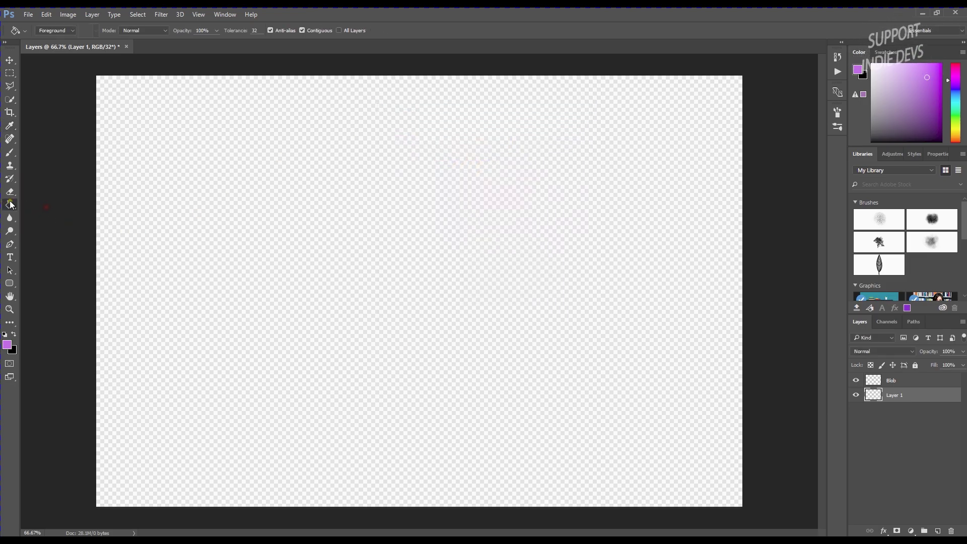
right_click(11, 205)
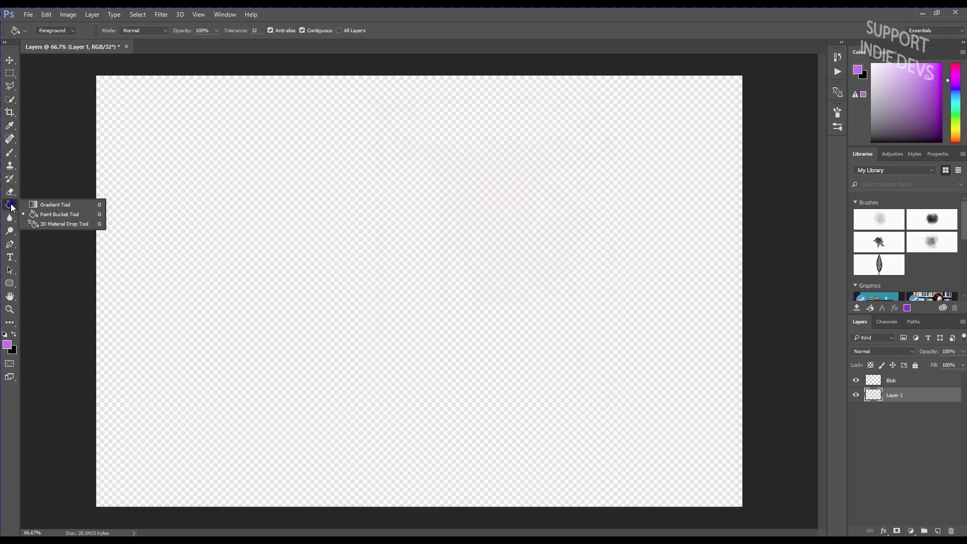
left_click(56, 205)
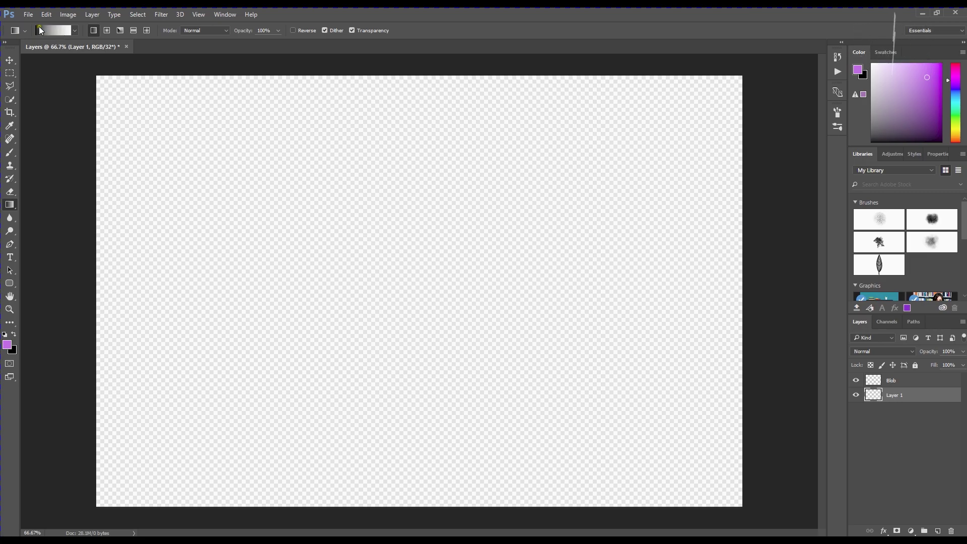
left_click(58, 33)
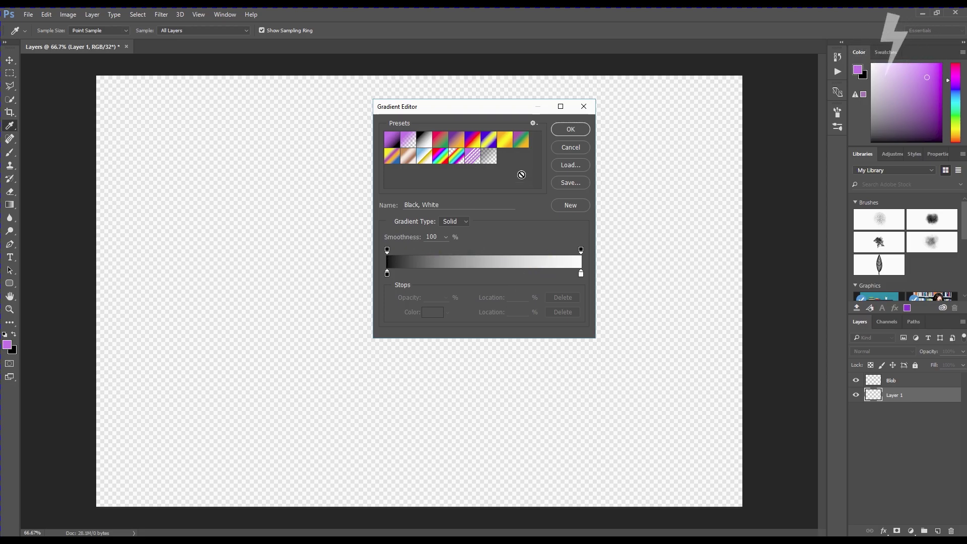
left_click(571, 129)
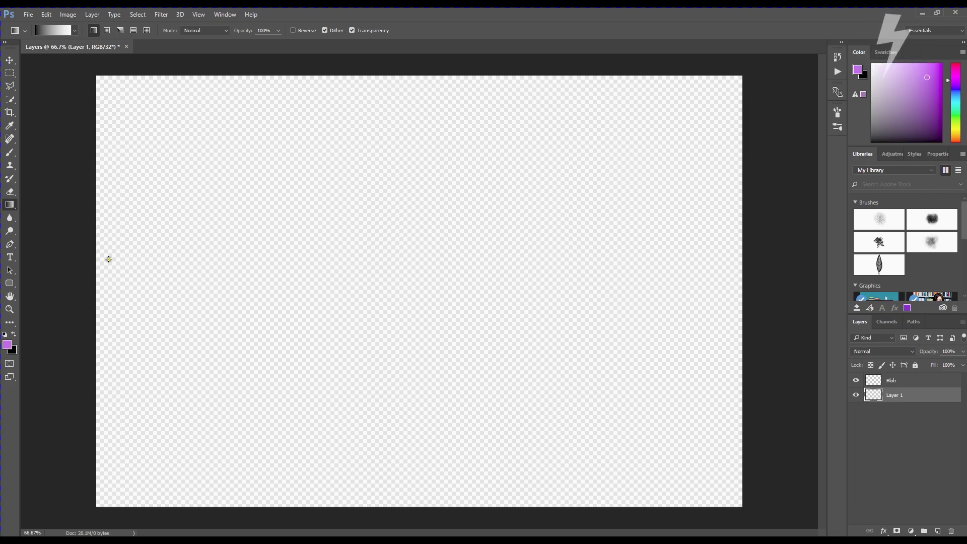
Draw a black-to-white gradient across Layer 1 from left to right edge, then select Blob.
left_click_drag(100, 292, 741, 289)
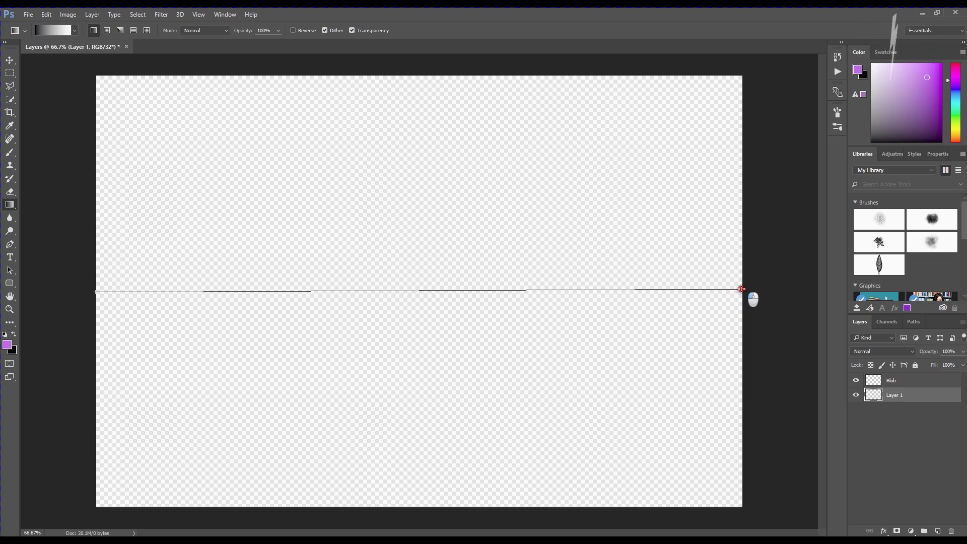
left_click_drag(741, 289, 742, 289)
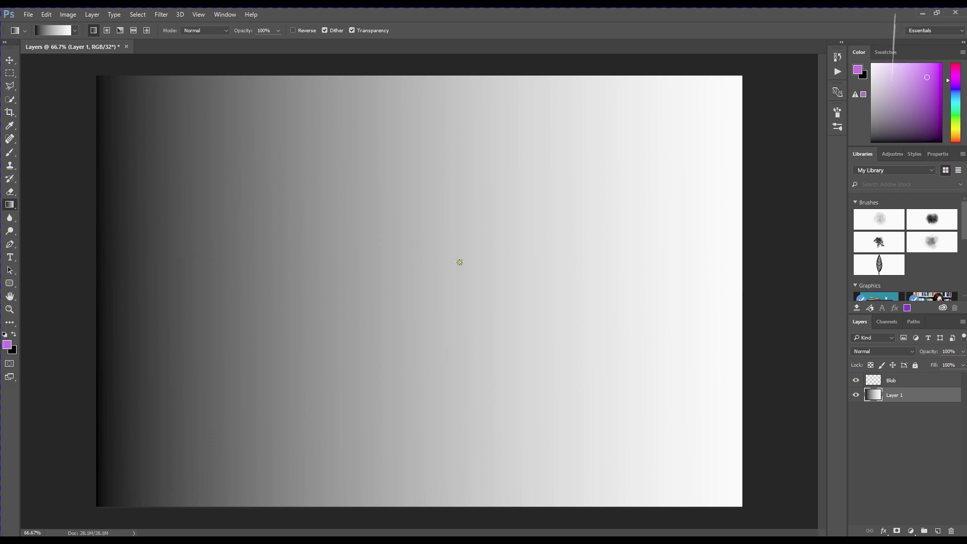
left_click_drag(268, 308, 292, 361)
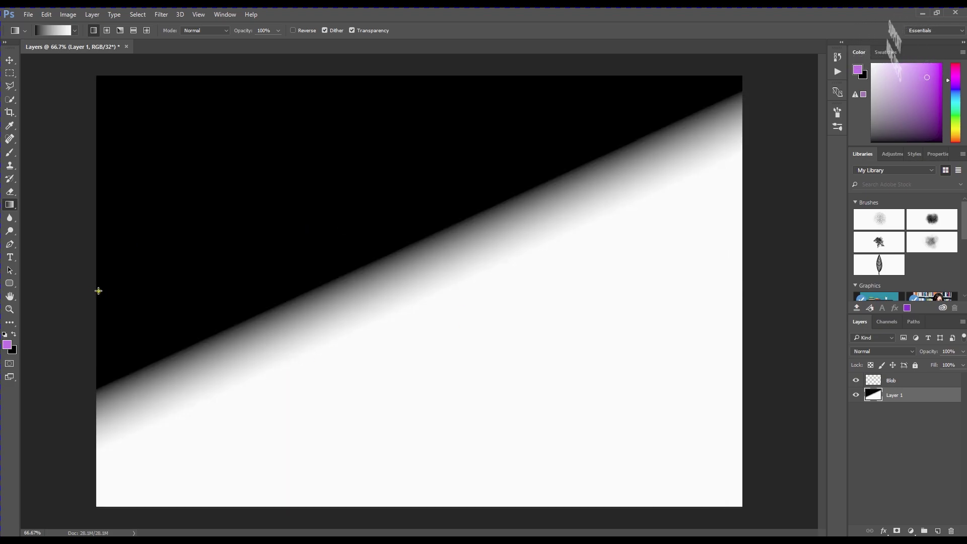
left_click_drag(98, 291, 743, 282)
left_click_drag(598, 242, 484, 305)
left_click_drag(84, 290, 755, 294)
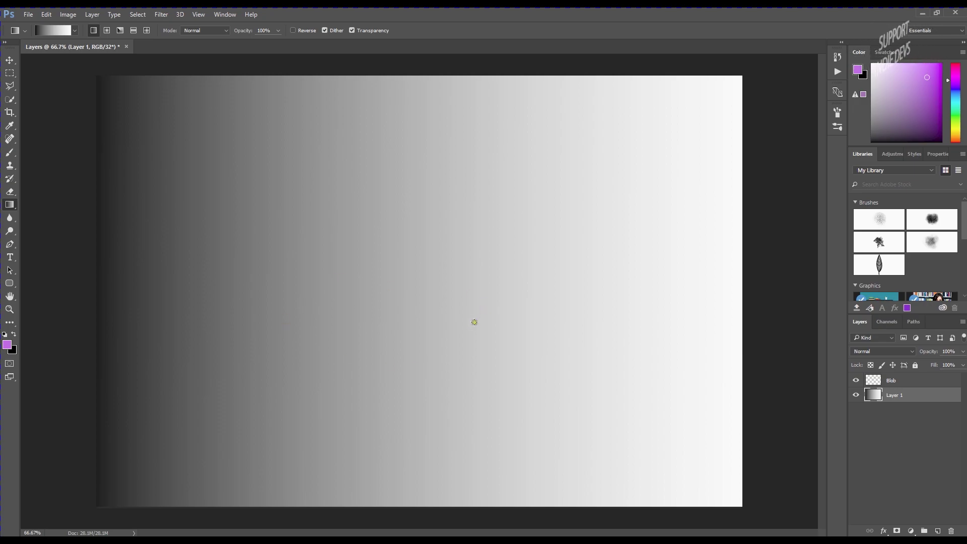
left_click(912, 384)
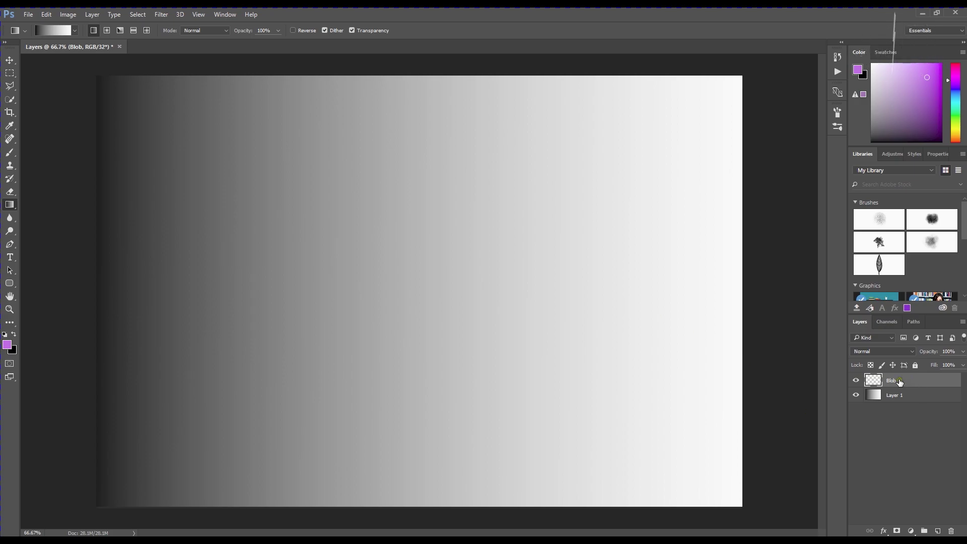
Choose the Brush tool with the soft round preset at 0% hardness.
left_click(10, 154)
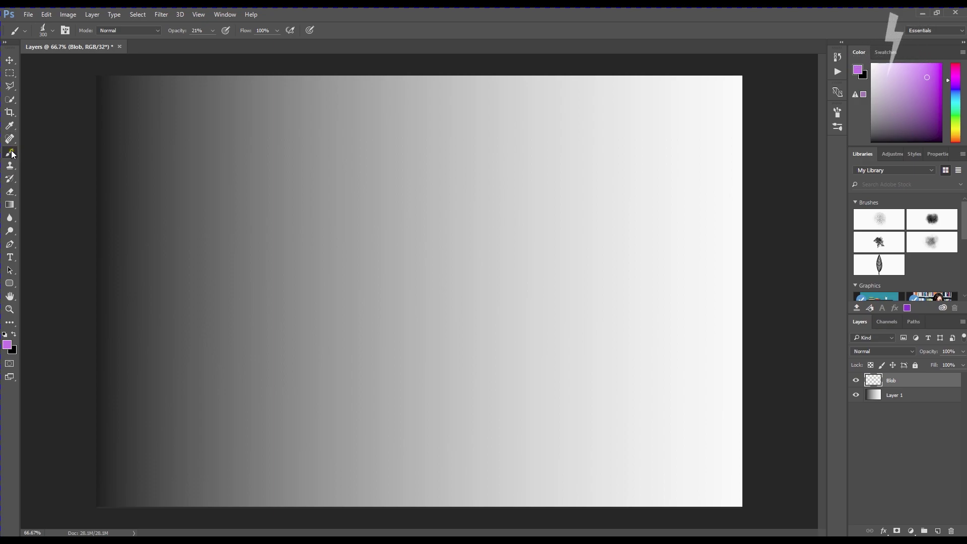
left_click(45, 29)
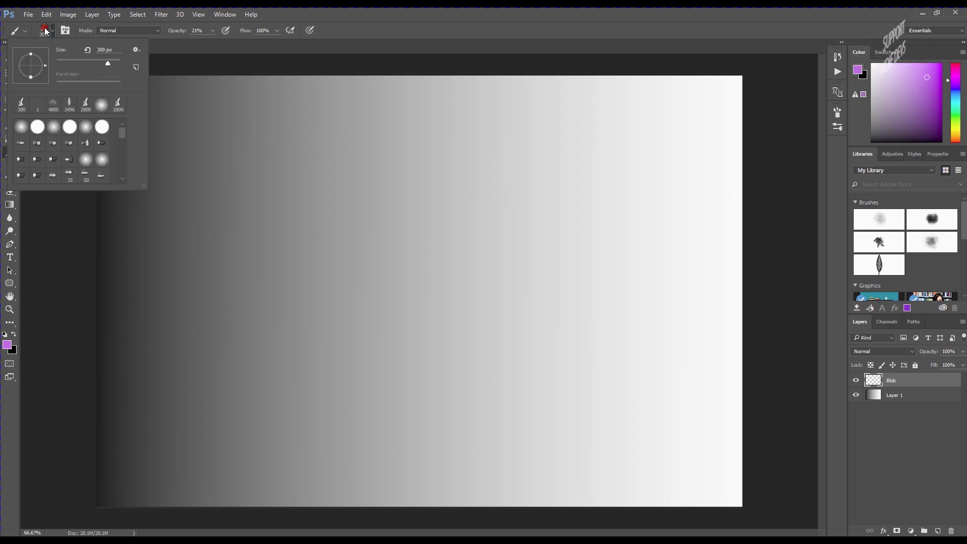
left_click(53, 127)
left_click(333, 51)
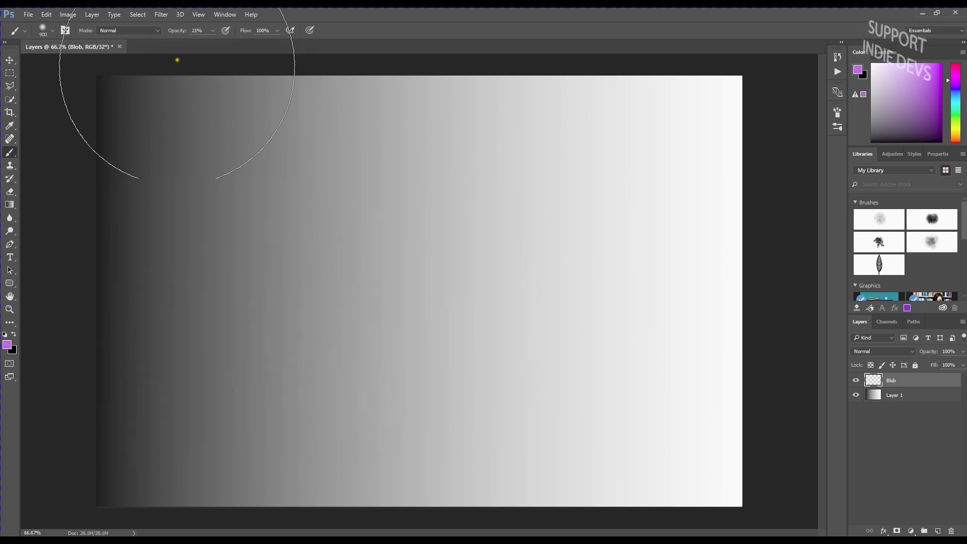
Set brush opacity to 100% and dab a purple blob near the canvas centre.
left_click_drag(213, 32, 255, 43)
left_click(393, 27)
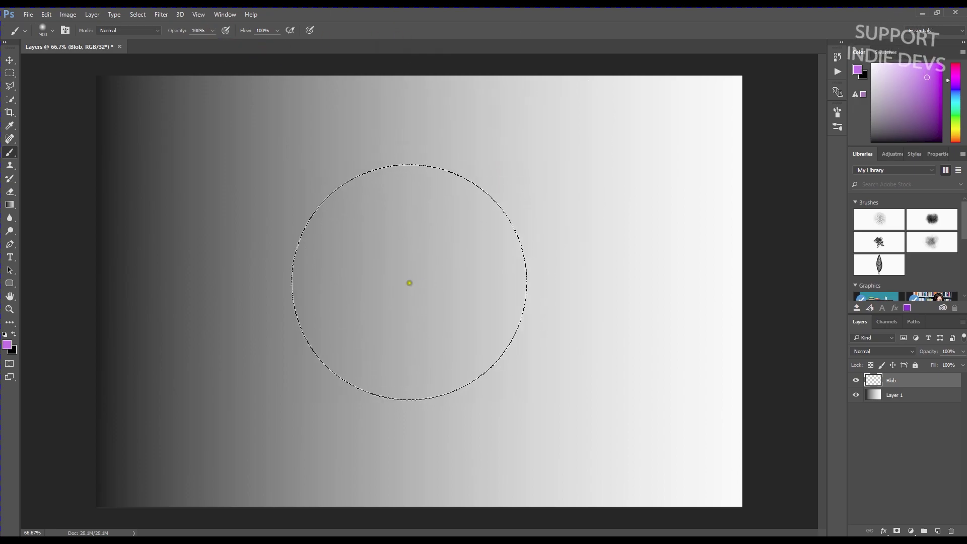
left_click(417, 287)
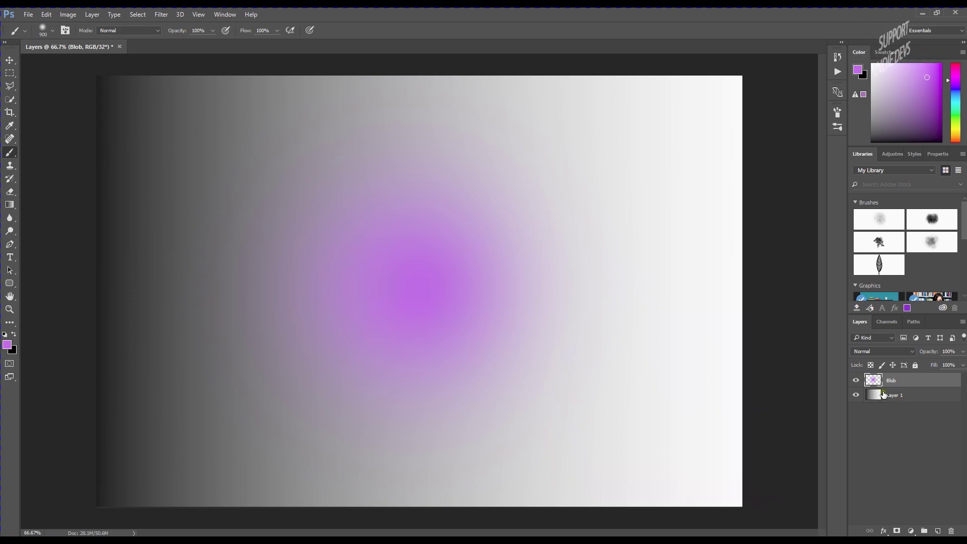
With the Move tool, drag the purple blob into the canvas's top-left corner.
left_click(9, 61)
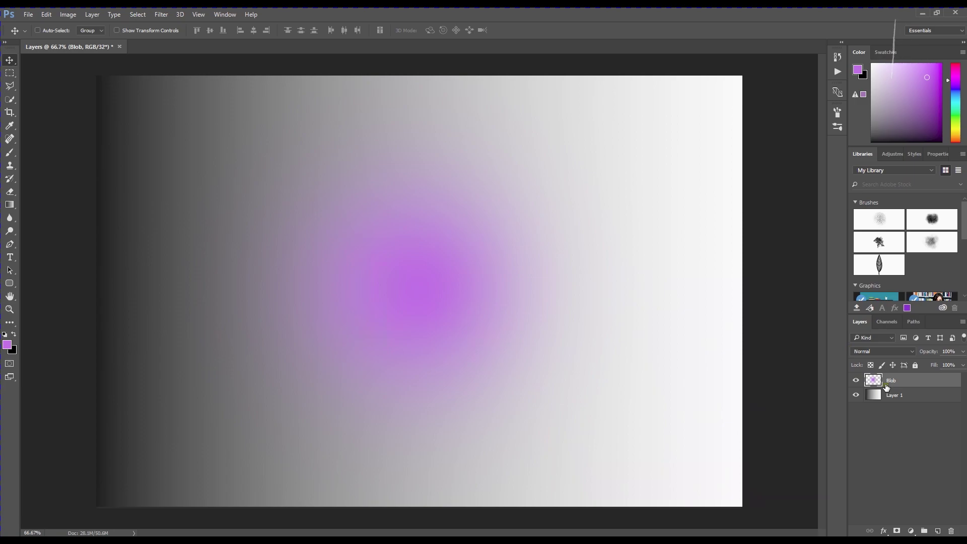
left_click_drag(443, 271, 373, 232)
left_click_drag(326, 261, 417, 327)
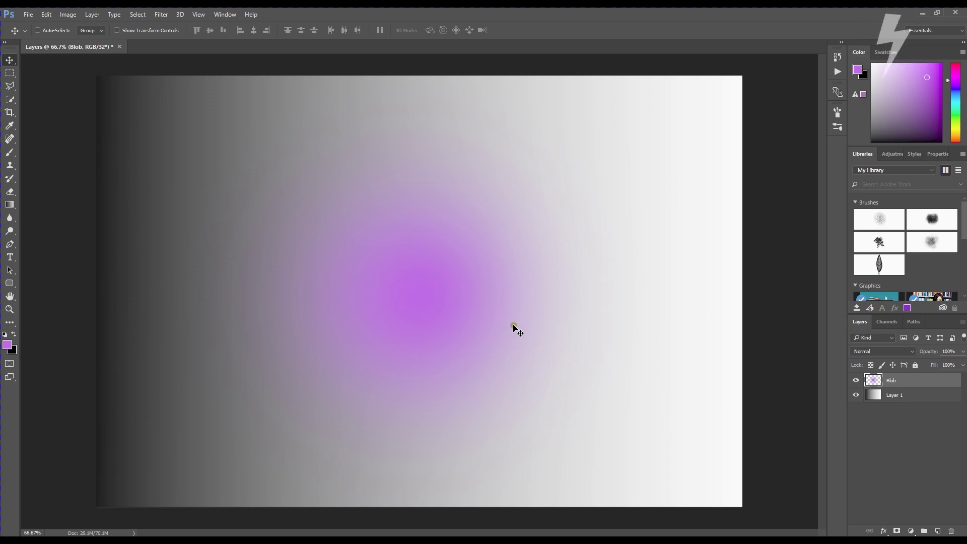
left_click_drag(418, 298, 203, 184)
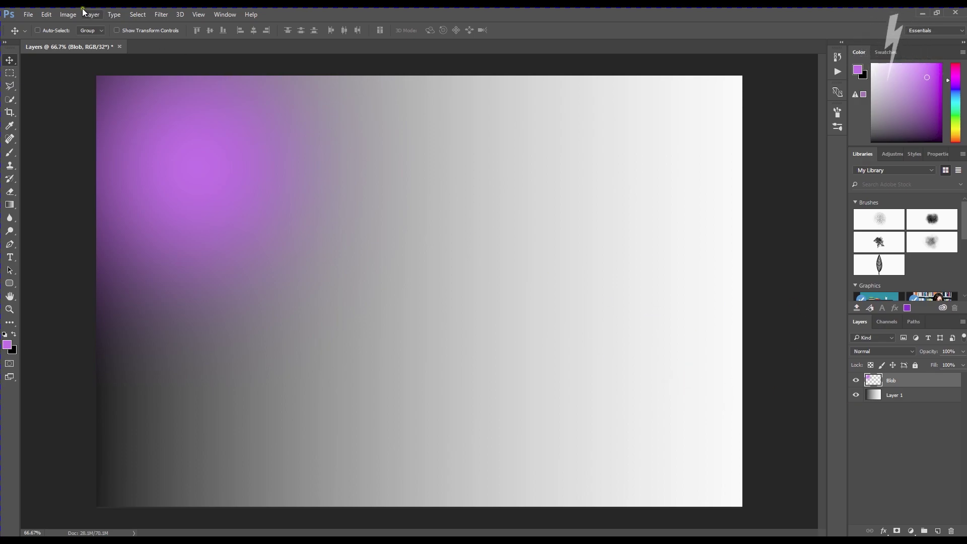
Add a new Layer 2 above Blob and set the paint colour to bright yellow.
left_click(939, 531)
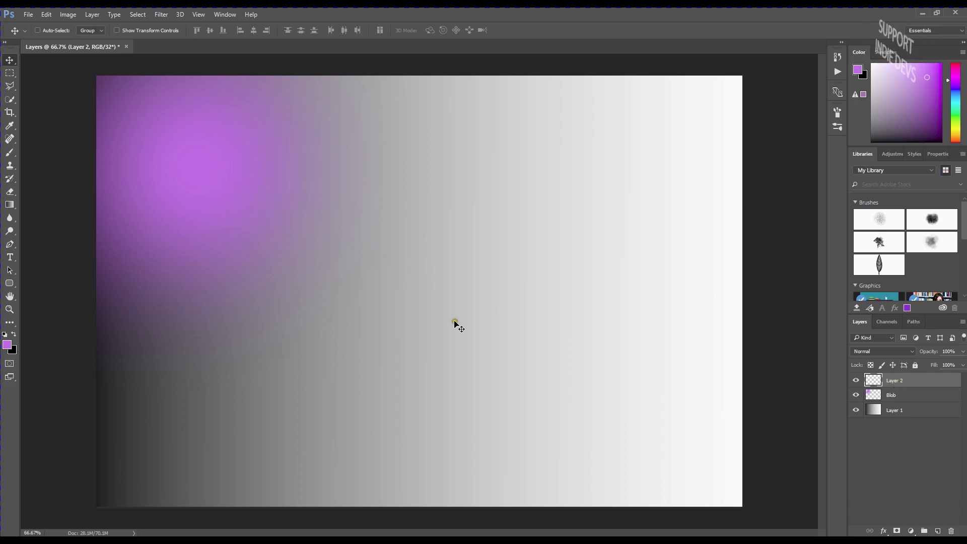
left_click(956, 120)
left_click(957, 130)
left_click(935, 76)
left_click_drag(946, 84, 942, 64)
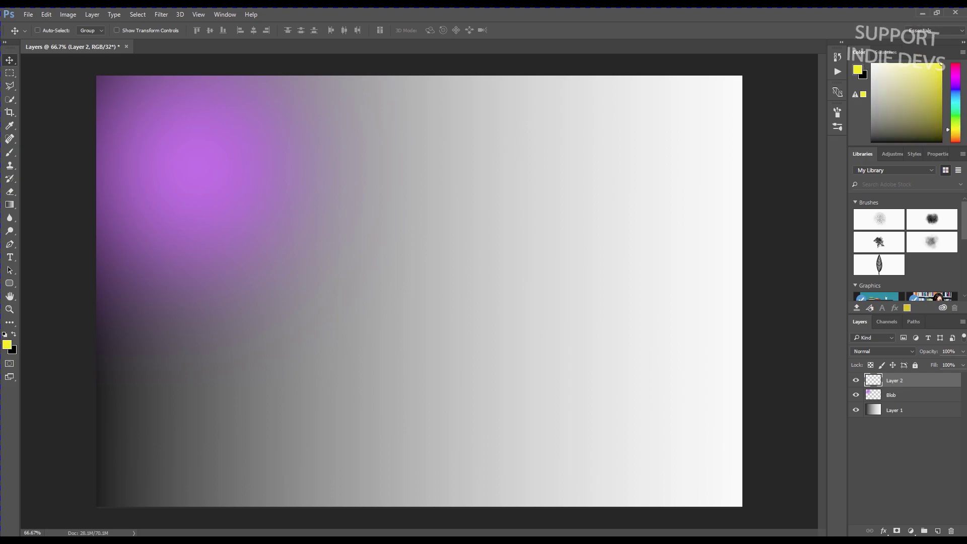
Paint a soft yellow blob near the canvas centre on Layer 2.
left_click(10, 152)
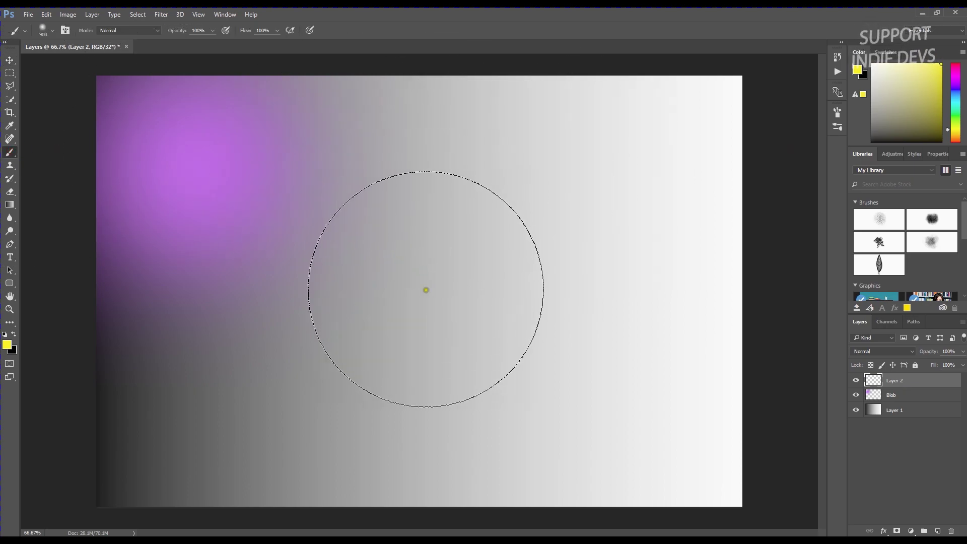
left_click(411, 281)
left_click(10, 60)
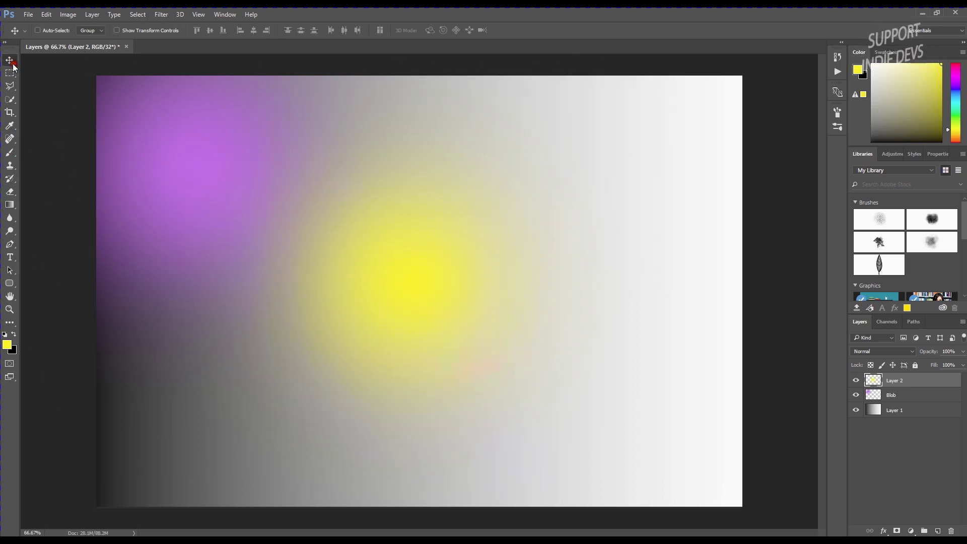
Reposition the yellow blob until it rests just above the canvas centre.
left_click_drag(403, 272, 557, 233)
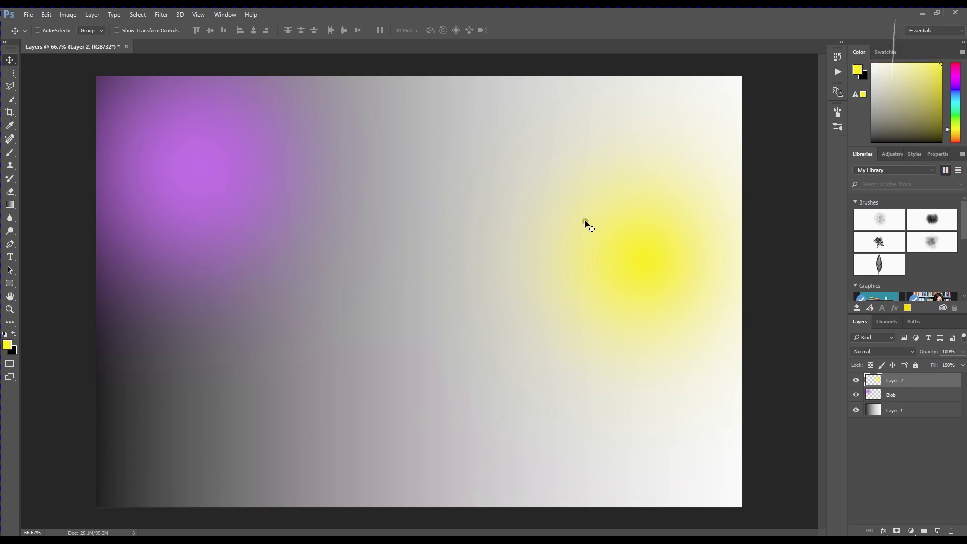
left_click_drag(632, 252, 446, 385)
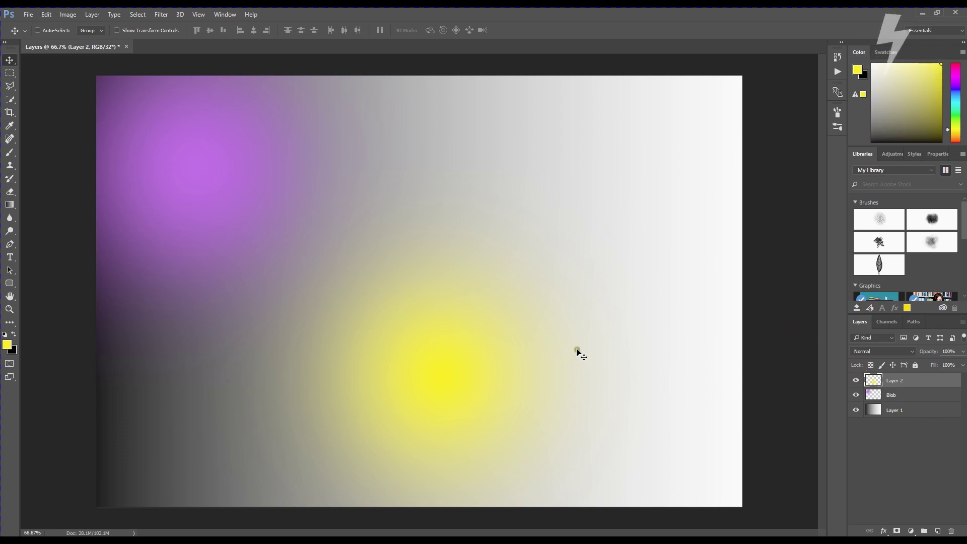
left_click_drag(446, 360, 456, 265)
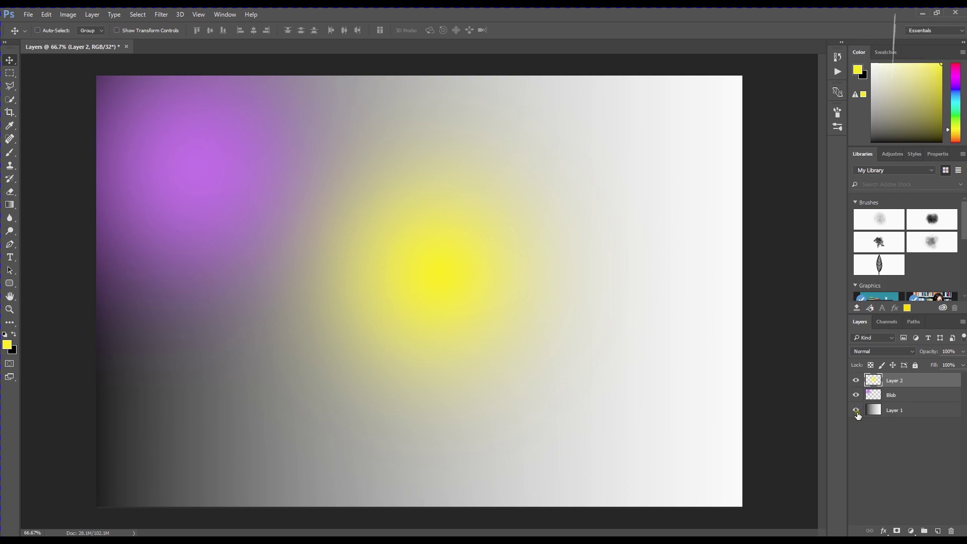
left_click(855, 396)
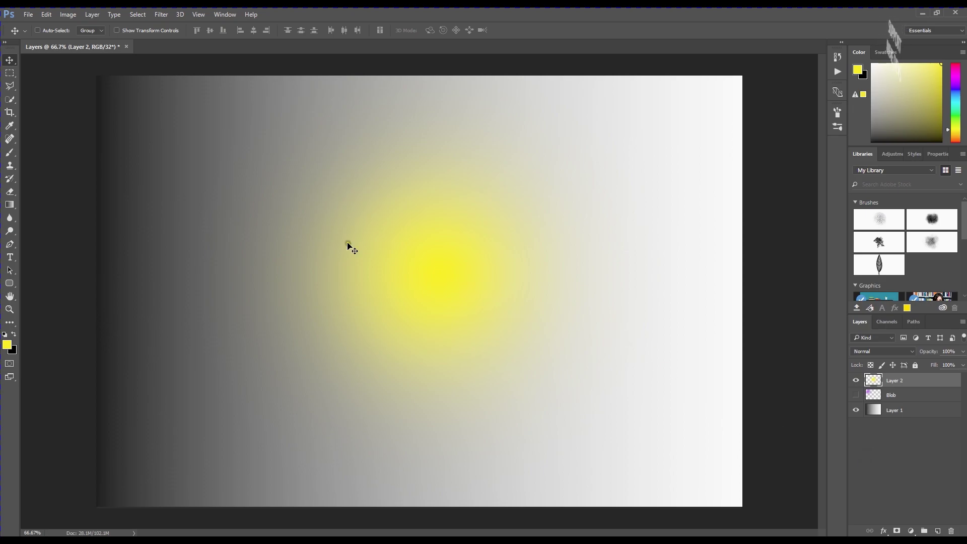
left_click(856, 395)
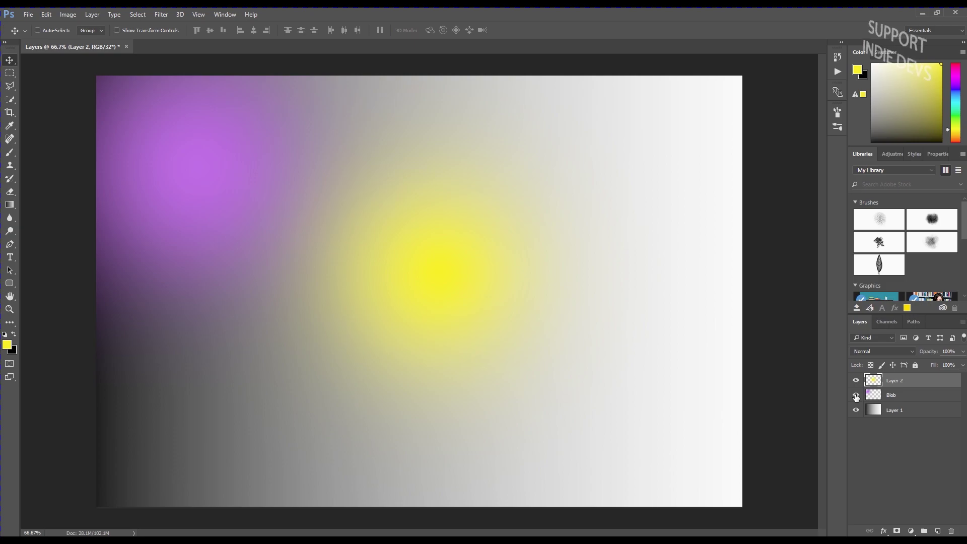
left_click(856, 395)
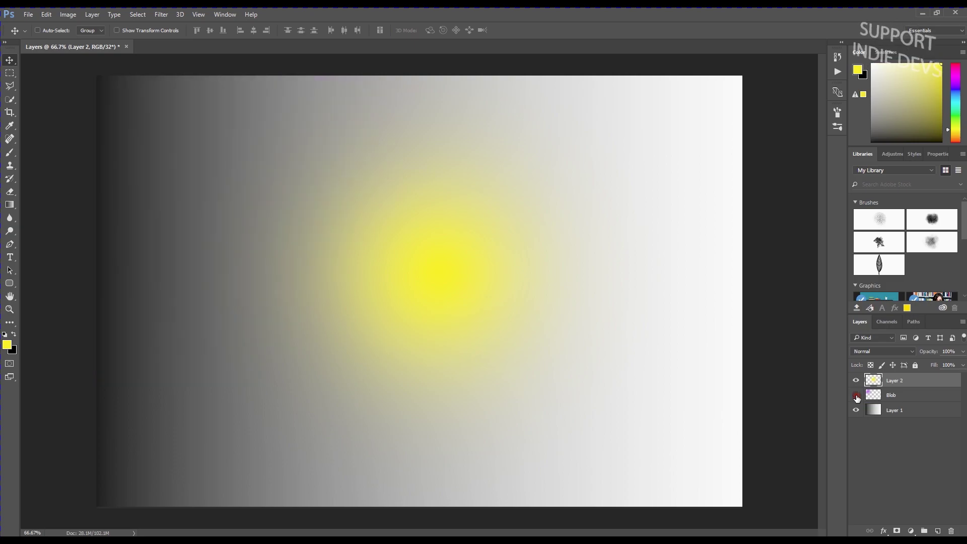
left_click(856, 395)
left_click(855, 396)
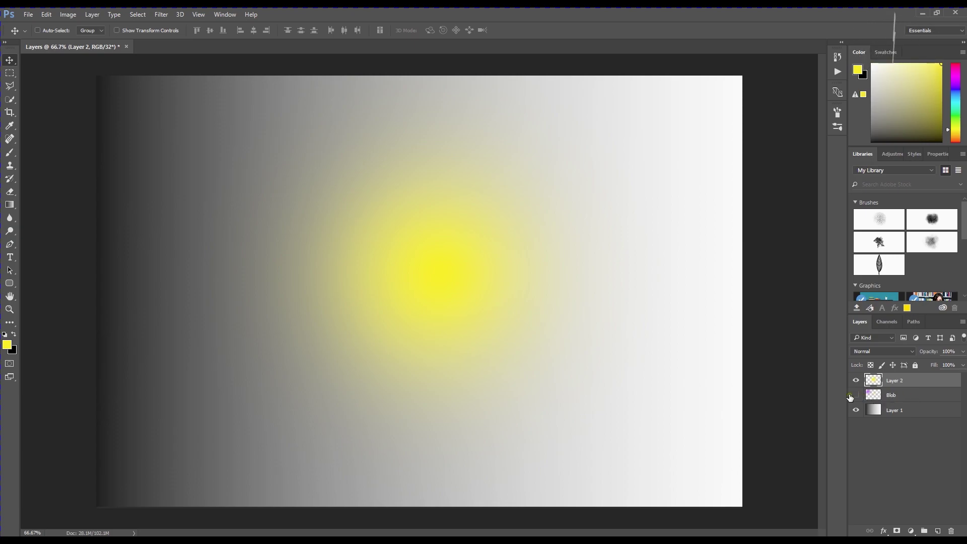
left_click(856, 395)
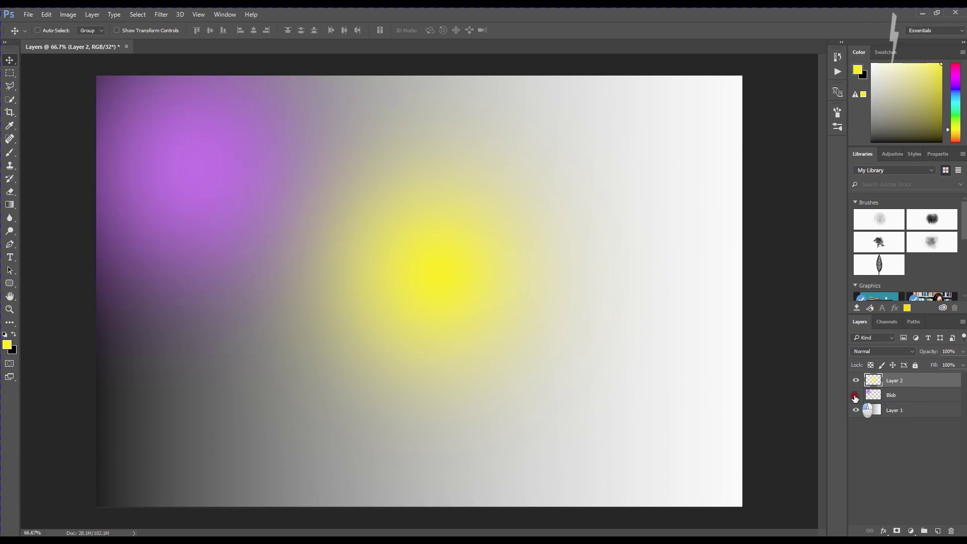
left_click(855, 395)
left_click(855, 396)
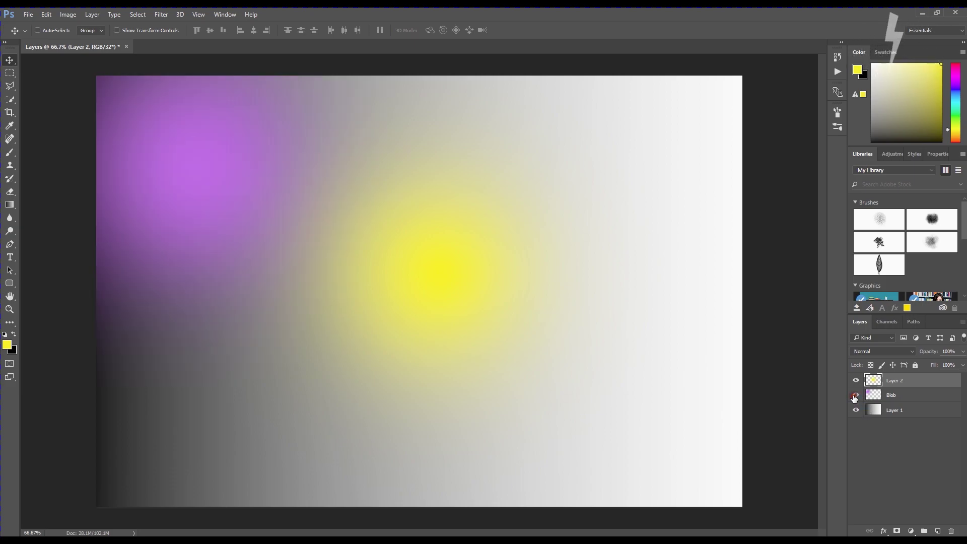
left_click(855, 396)
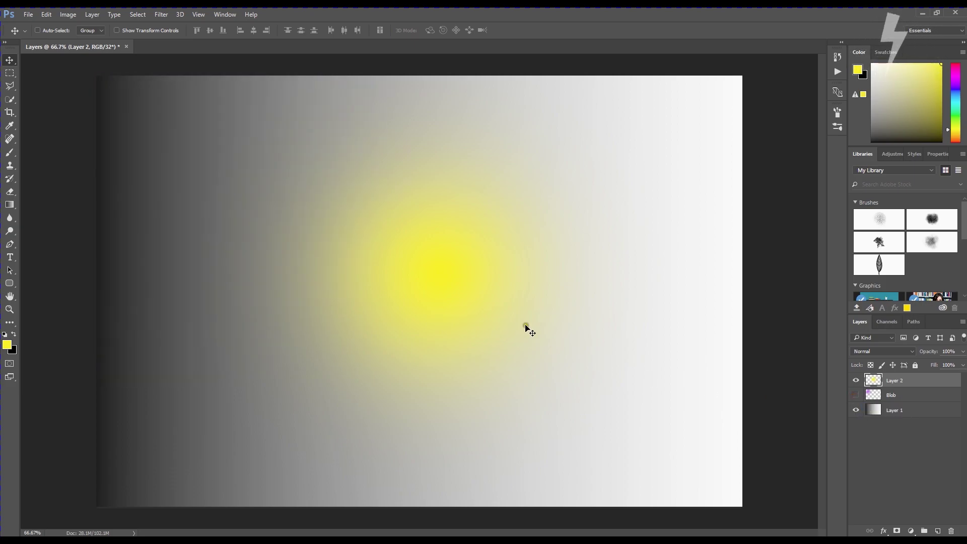